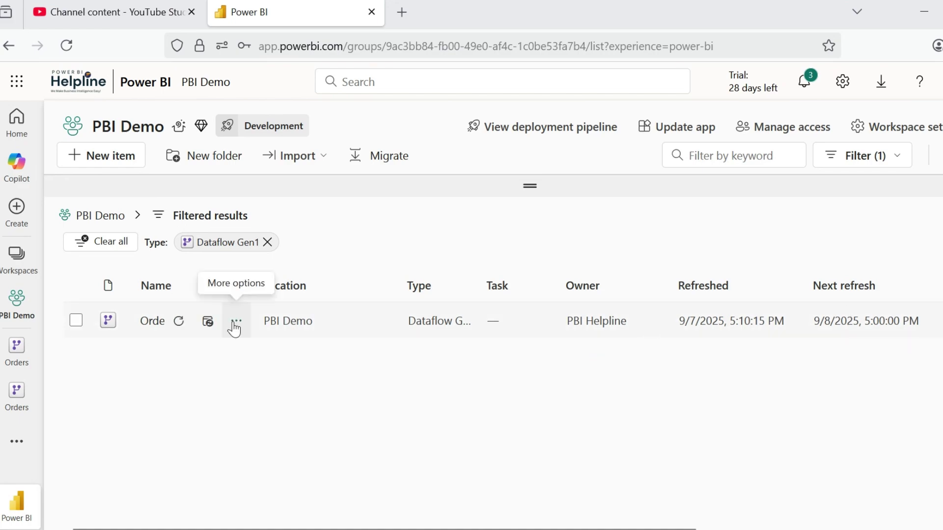
Review the Orders dataflow's settings, keep the refresh frequency Daily, and reveal refresh times
{"action": "left_click", "coordinate": [237, 321]}
{"action": "left_click", "coordinate": [260, 305]}
{"action": "scroll", "coordinate": [568, 413], "scroll_direction": "down", "scroll_amount": 5}
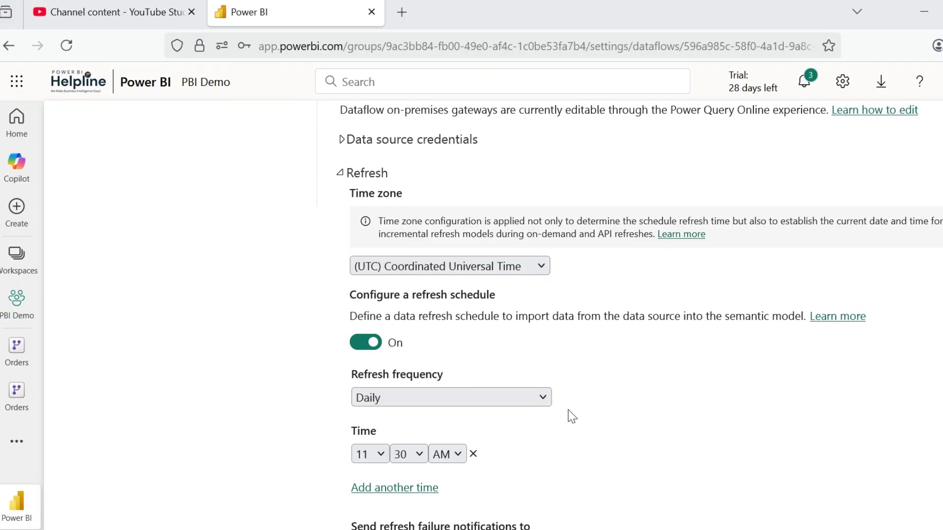
{"action": "left_click", "coordinate": [546, 393]}
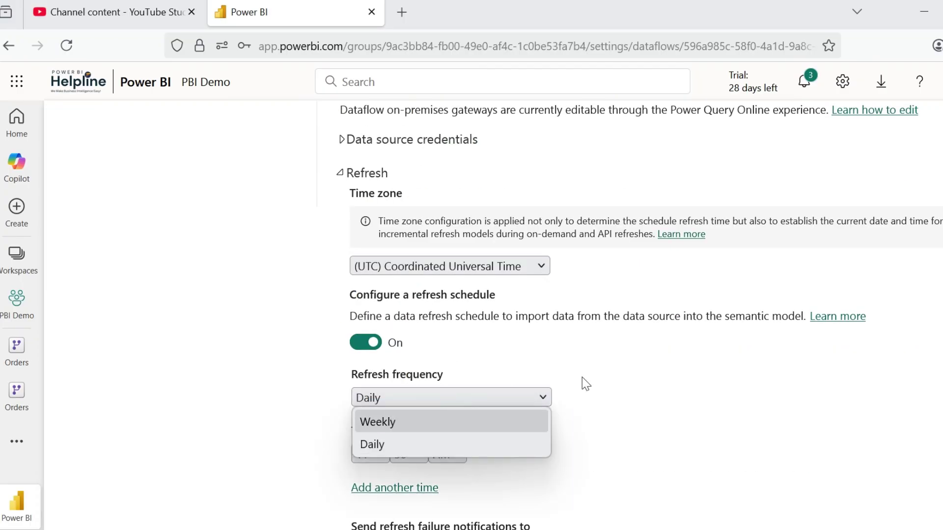
{"action": "left_click", "coordinate": [649, 392]}
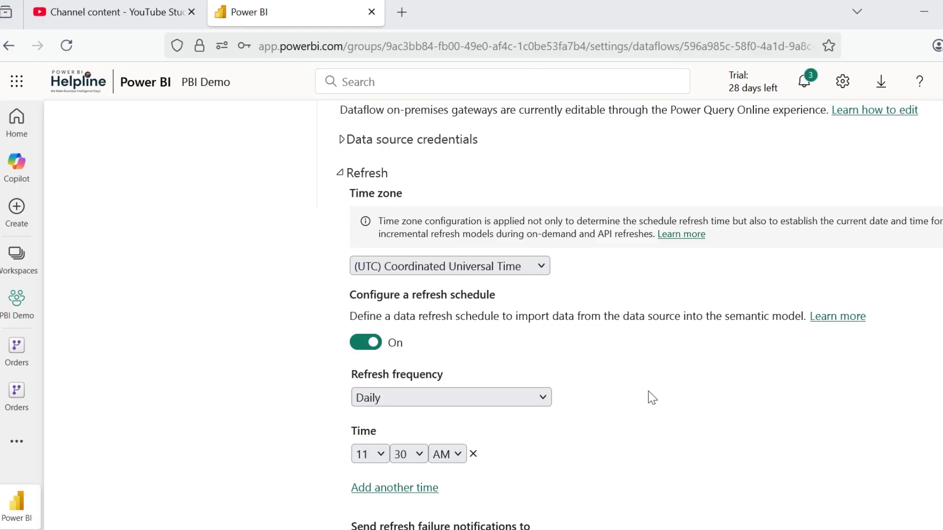
{"action": "left_click", "coordinate": [203, 84]}
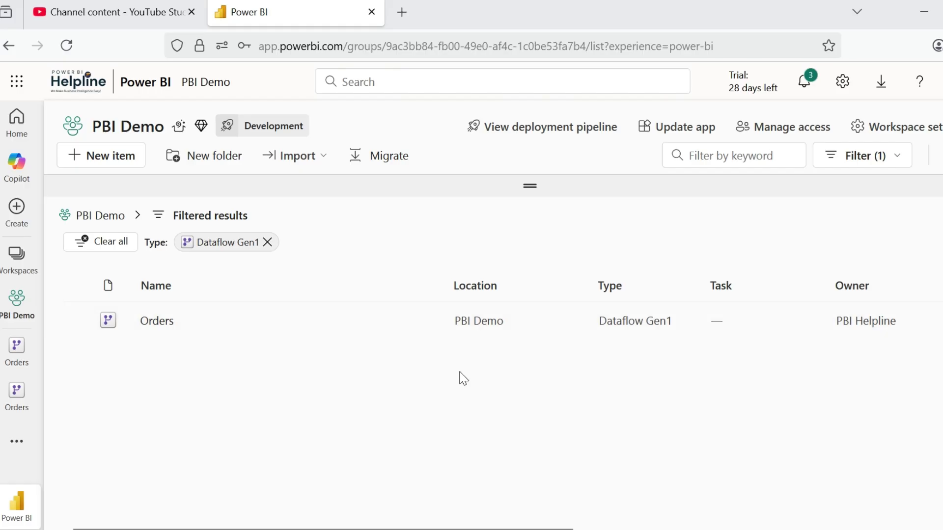
{"action": "left_click_drag", "start_coordinate": [444, 283], "coordinate": [234, 307]}
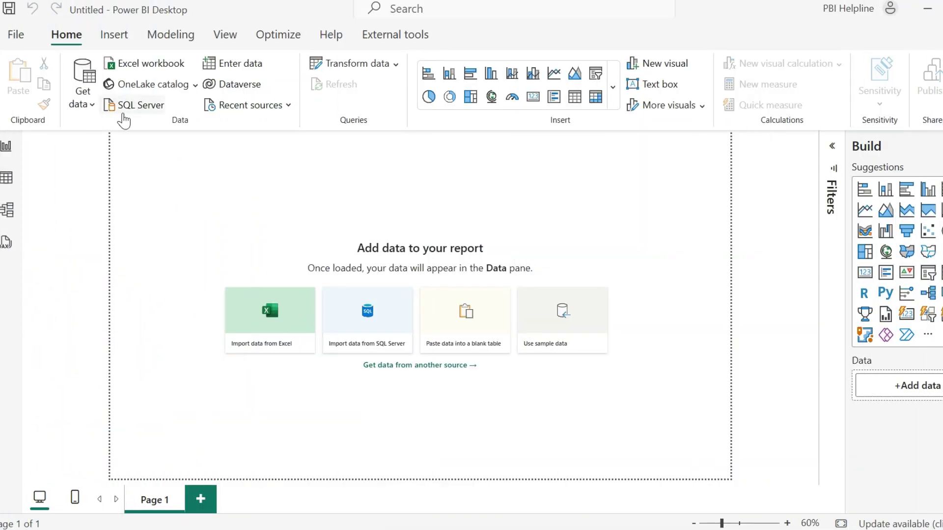
Connect to Power BI dataflows and tick the Orders table under PBI Demo > Orders
{"action": "left_click", "coordinate": [94, 111]}
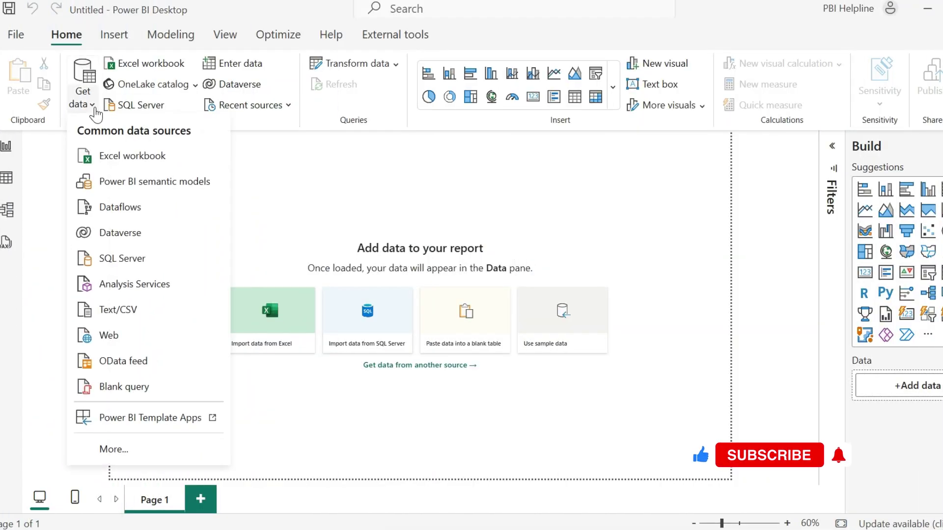
{"action": "left_click", "coordinate": [152, 205]}
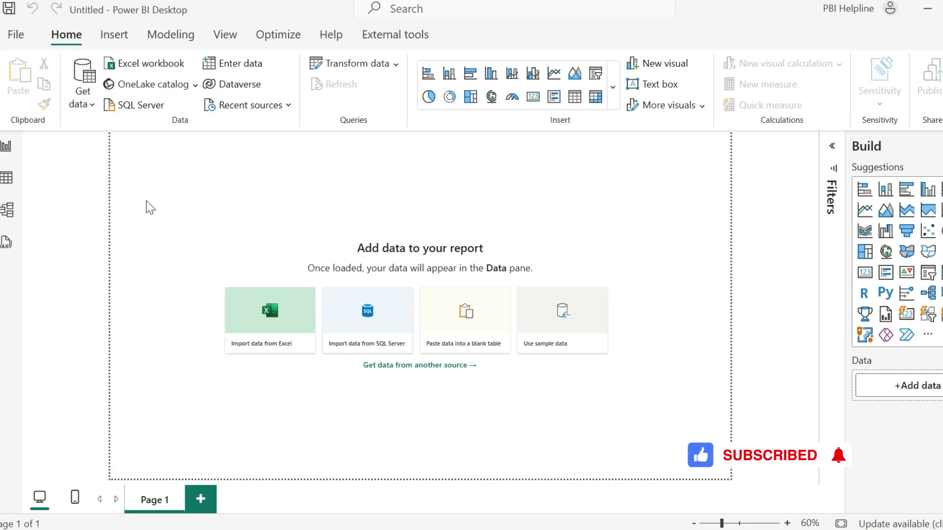
{"action": "left_click", "coordinate": [187, 149]}
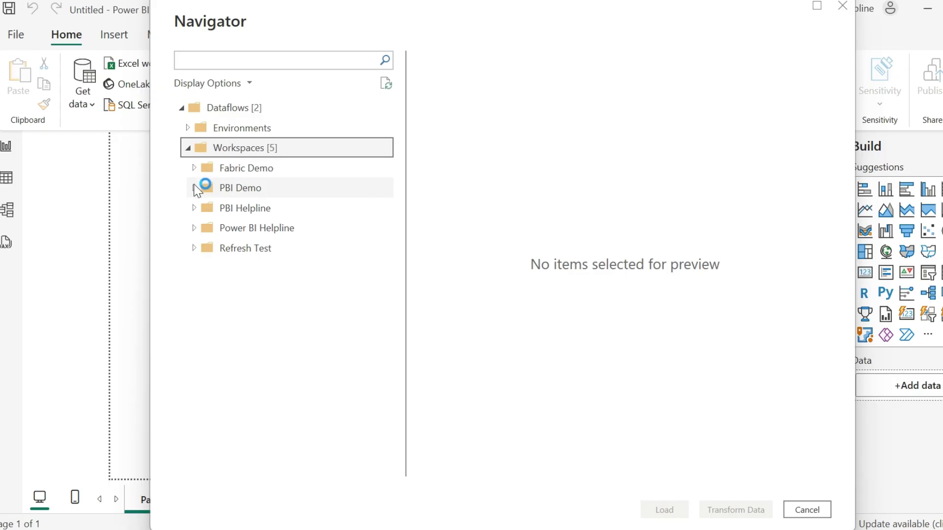
{"action": "left_click", "coordinate": [194, 188]}
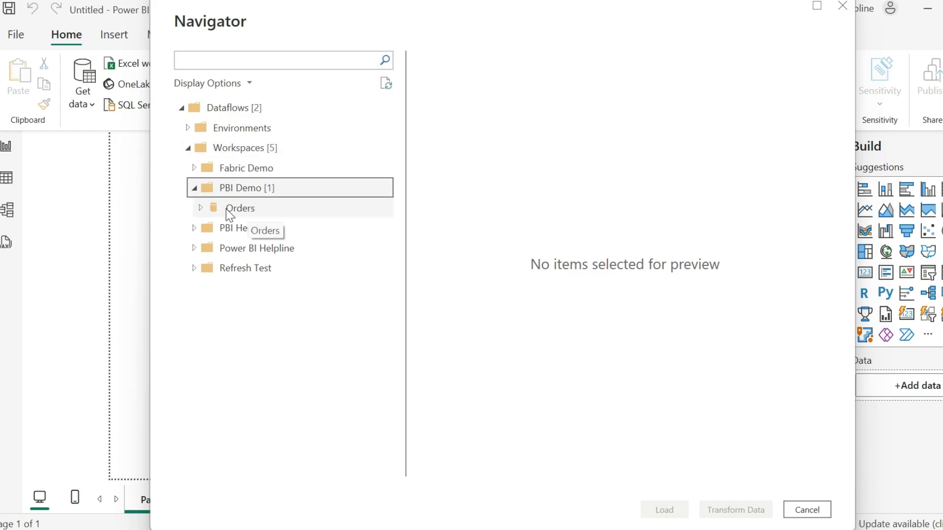
{"action": "left_click", "coordinate": [201, 209]}
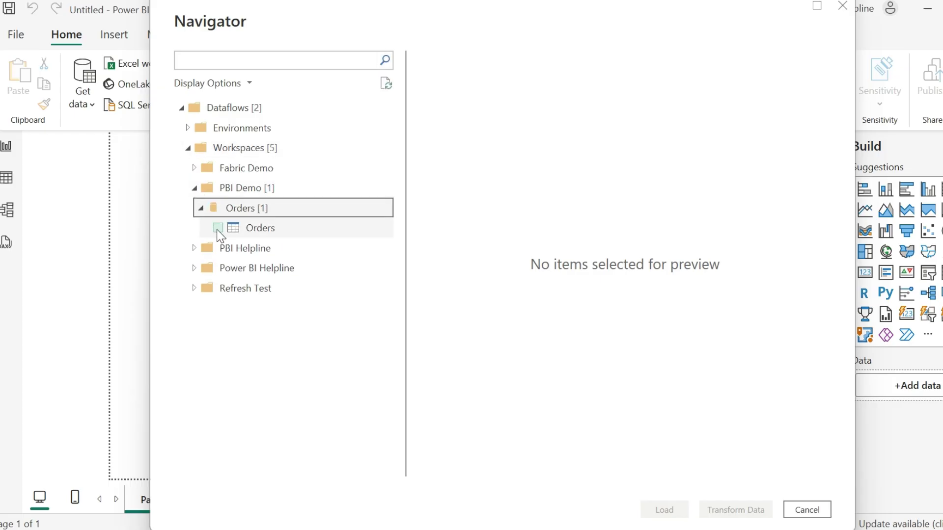
{"action": "left_click", "coordinate": [218, 228]}
Load Orders into Power Query and select its entire M script in Advanced Editor
{"action": "left_click", "coordinate": [703, 516]}
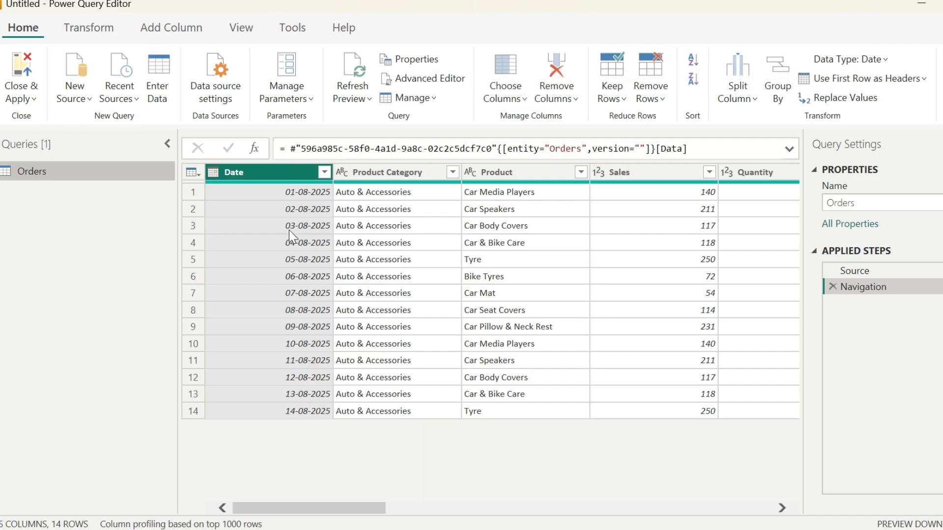
{"action": "left_click", "coordinate": [442, 84]}
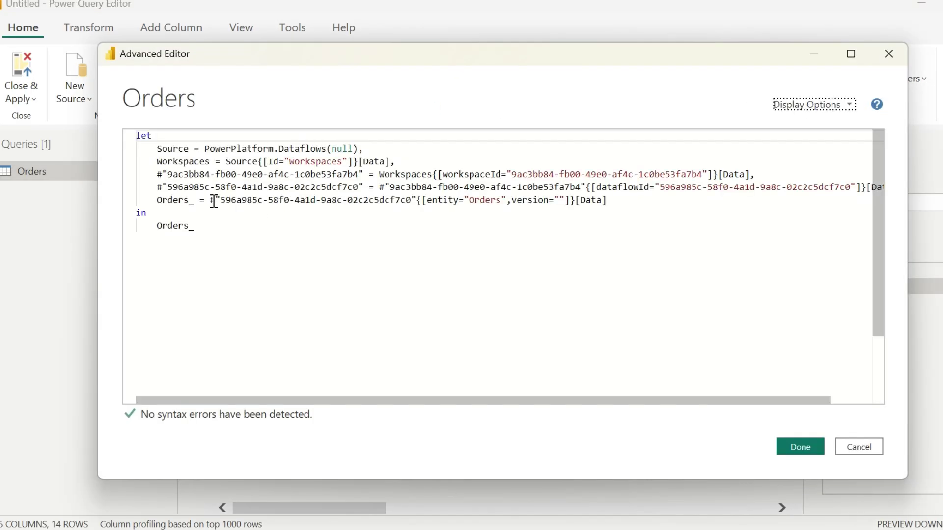
{"action": "left_click_drag", "start_coordinate": [215, 242], "coordinate": [125, 129]}
{"action": "key", "text": "ctrl+c"}
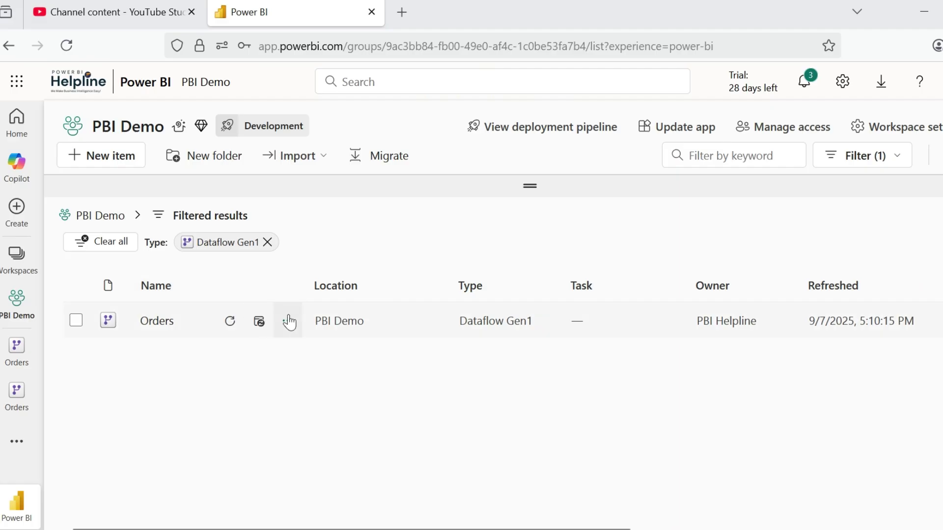
Edit the Orders dataflow and paste the copied Orders script into a new blank query
{"action": "left_click", "coordinate": [289, 322]}
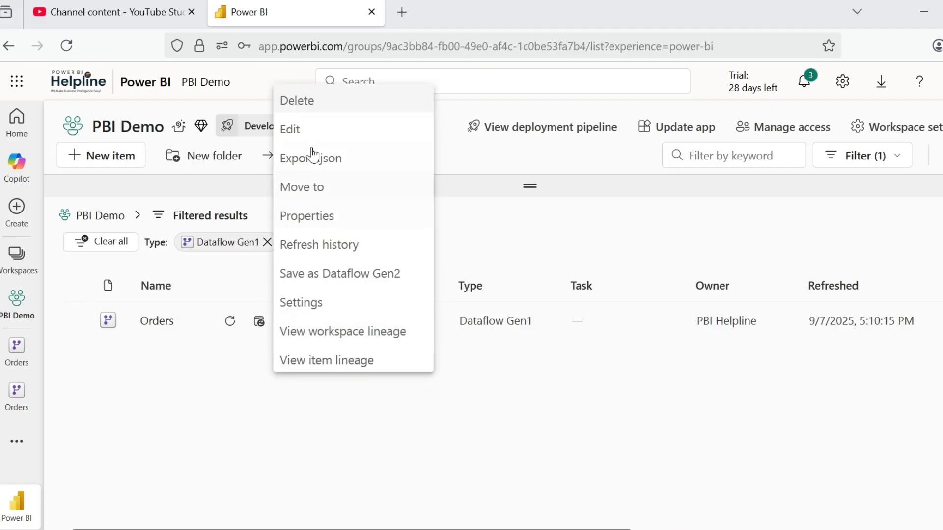
{"action": "left_click", "coordinate": [305, 131]}
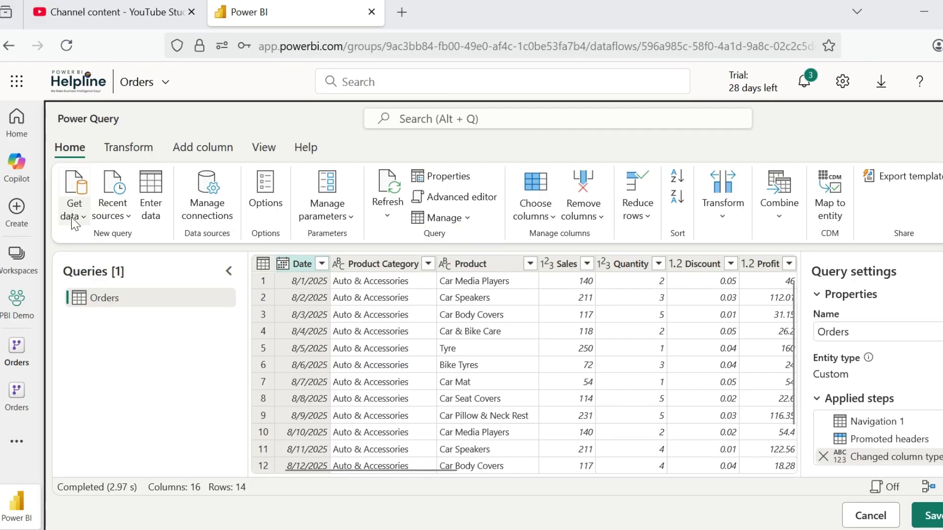
{"action": "left_click", "coordinate": [71, 217]}
{"action": "left_click", "coordinate": [143, 379]}
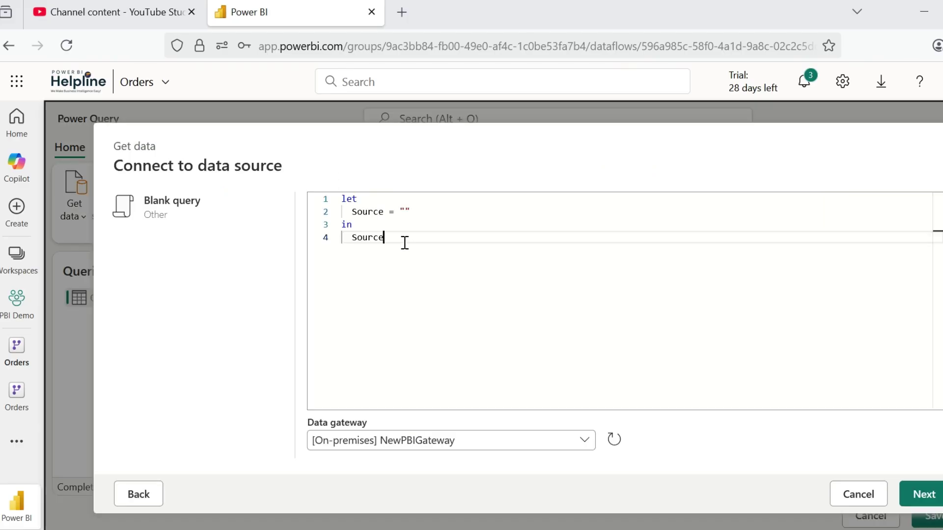
{"action": "left_click_drag", "start_coordinate": [404, 242], "coordinate": [322, 200]}
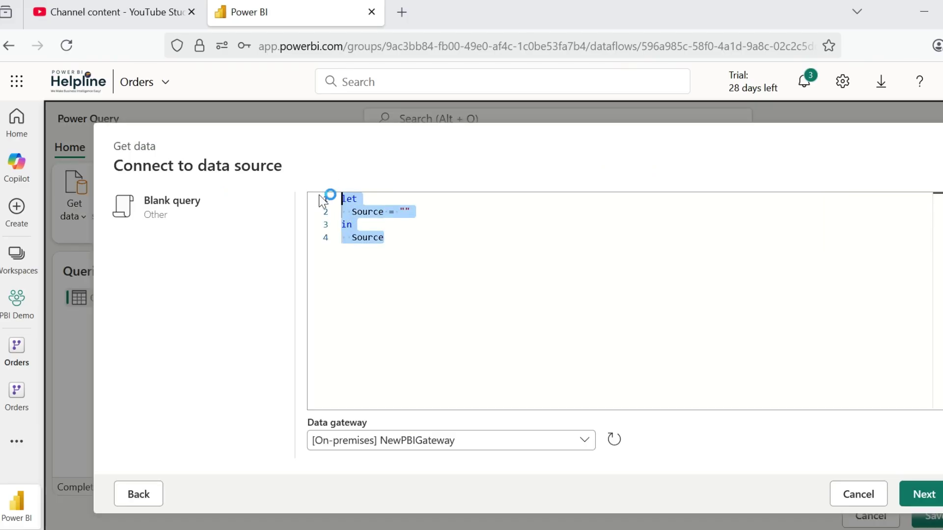
{"action": "key", "text": "ctrl+v"}
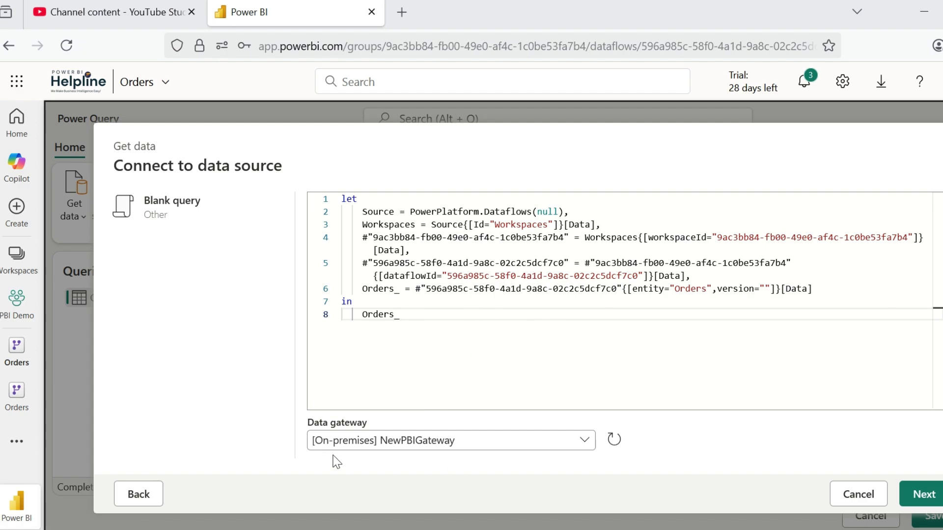
Set the blank query's data gateway to (none) and create it
{"action": "left_click", "coordinate": [561, 444]}
{"action": "left_click", "coordinate": [417, 457]}
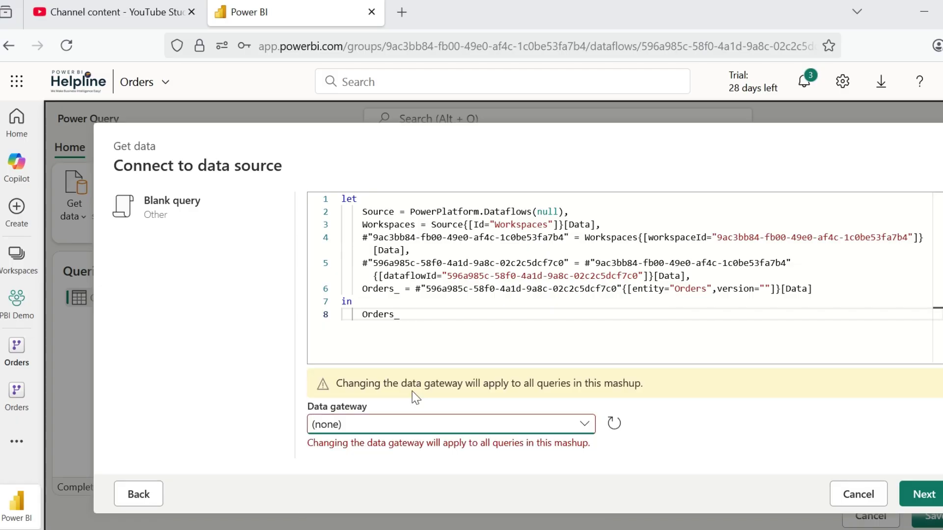
{"action": "left_click", "coordinate": [925, 494]}
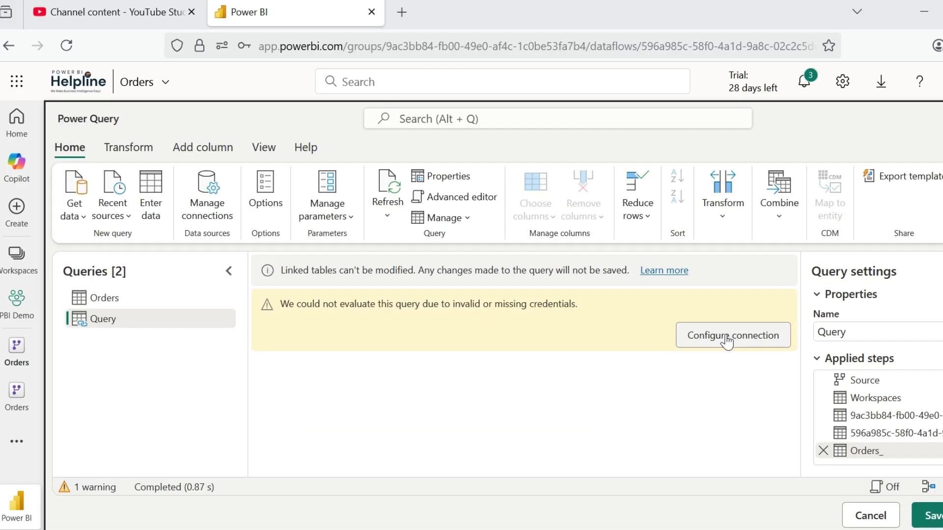
Configure the dataflows connection credentials and rename the new query to OldOrders
{"action": "left_click", "coordinate": [727, 336]}
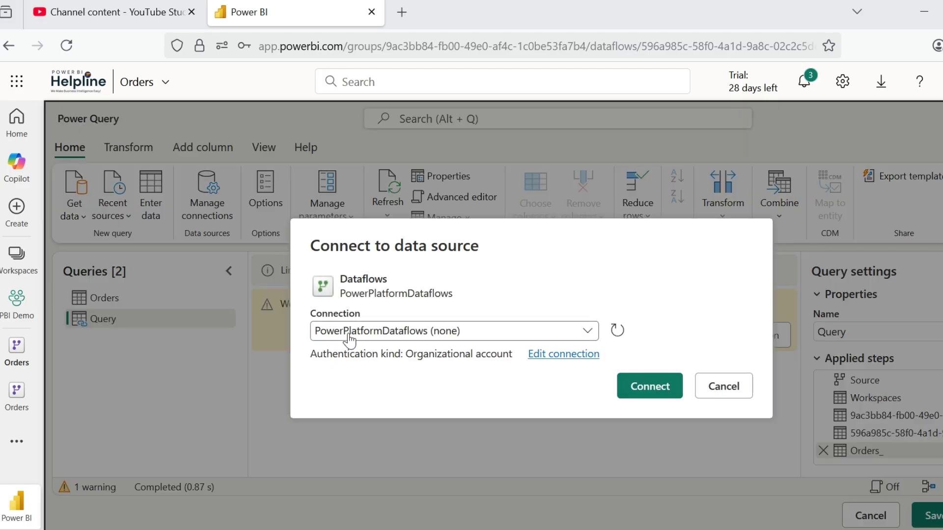
{"action": "left_click", "coordinate": [664, 387]}
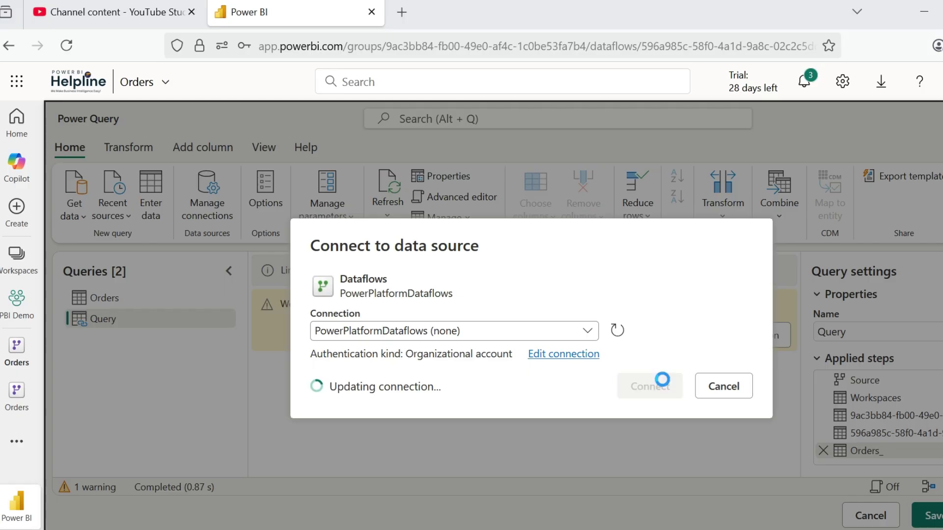
{"action": "left_click", "coordinate": [822, 335]}
{"action": "left_click_drag", "start_coordinate": [853, 330], "coordinate": [814, 328]}
{"action": "type", "text": "OldOrders"}
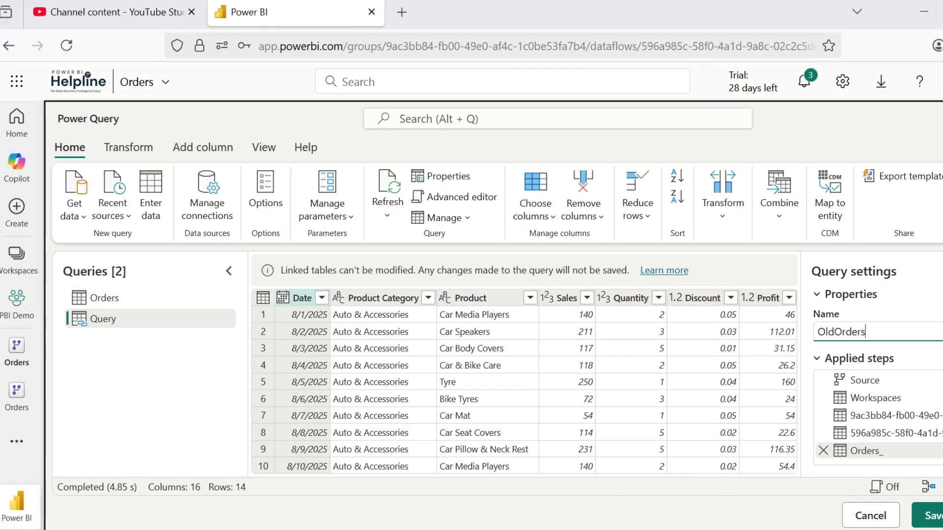
{"action": "left_click", "coordinate": [169, 400]}
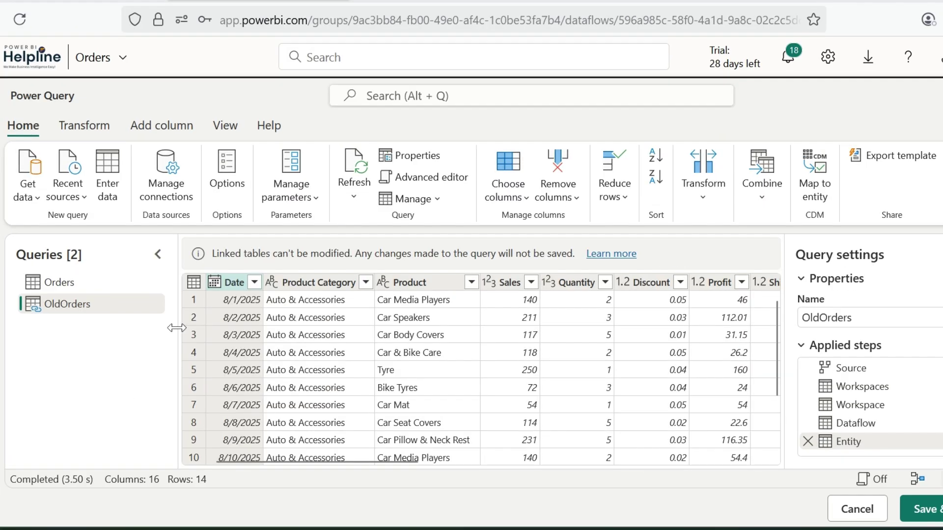
Disable loading for OldOrders and open the Orders query's M code in Advanced editor
{"action": "right_click", "coordinate": [74, 304]}
{"action": "left_click", "coordinate": [154, 327]}
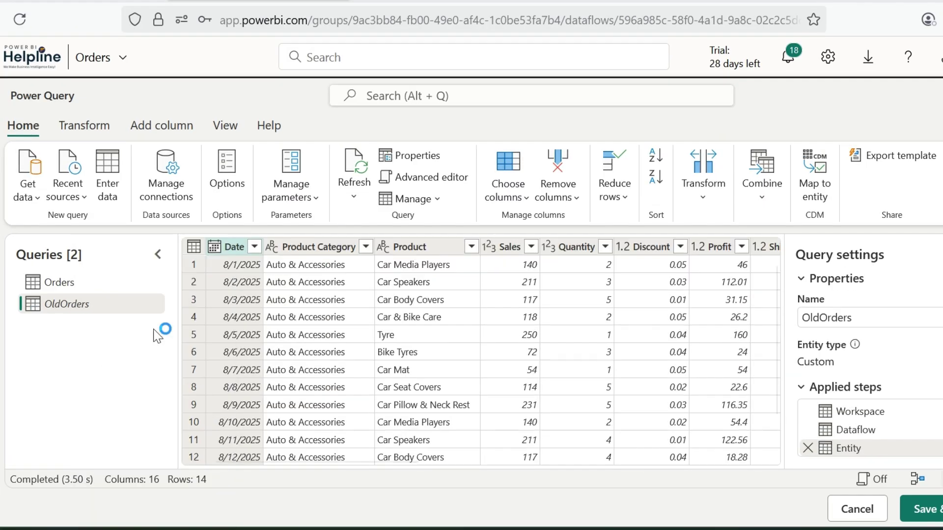
{"action": "left_click", "coordinate": [69, 287]}
{"action": "left_click", "coordinate": [432, 177]}
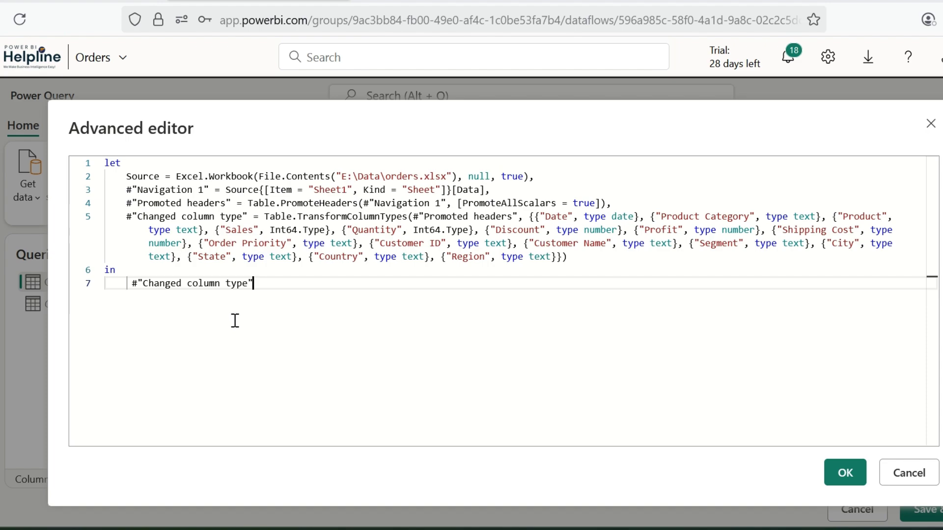
Add step final = if #date(2025,9,7) = today then OldOrders else #"Changed column type"
{"action": "left_click", "coordinate": [591, 256]}
{"action": "type", "text": ","}
{"action": "key", "text": "Return"}
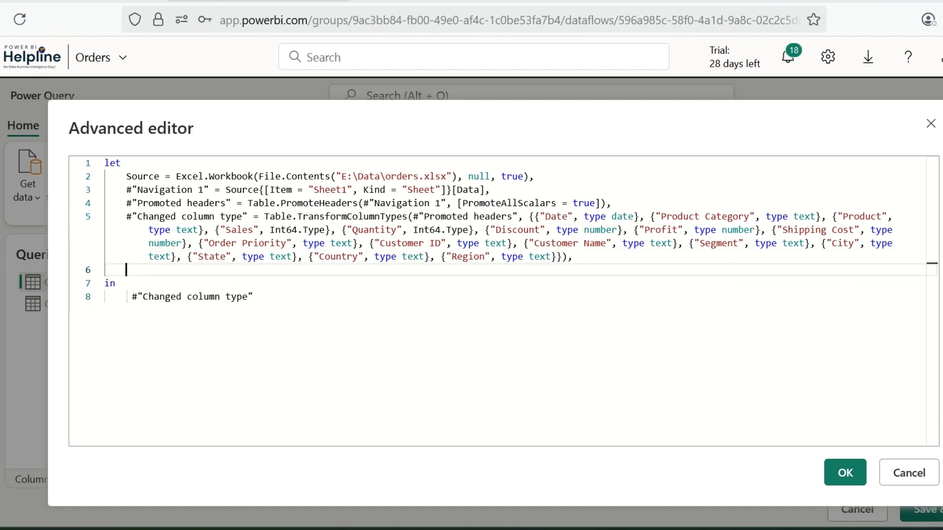
{"action": "type", "text": "final = if #date(2025,9,7) = "}
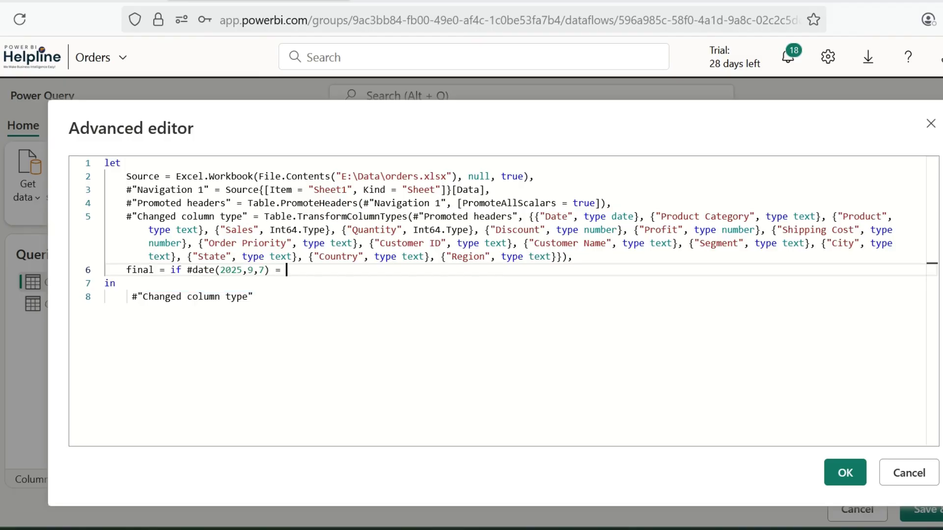
{"action": "type", "text": "DateTime.Date(DateTime.LocalNow()) then "}
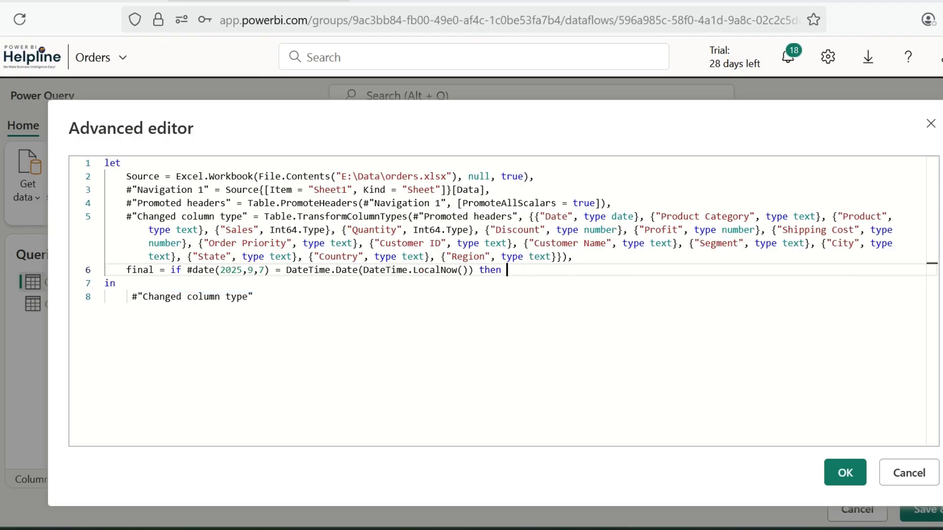
{"action": "type", "text": "OldOrders else"}
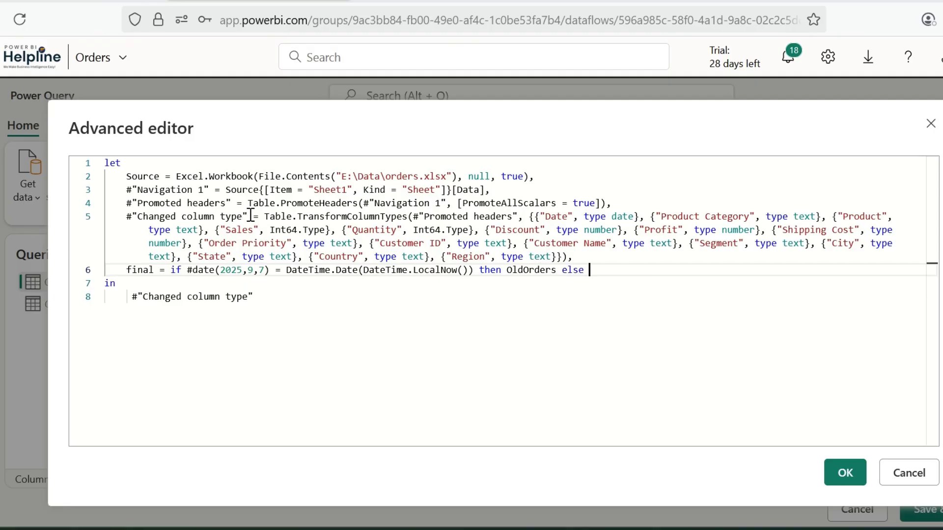
{"action": "left_click_drag", "start_coordinate": [249, 216], "coordinate": [127, 217]}
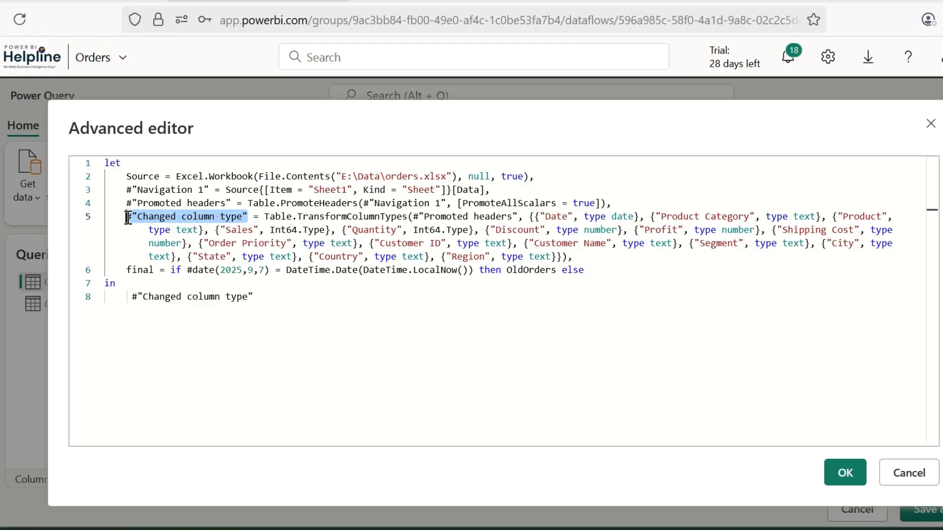
{"action": "left_click", "coordinate": [599, 269]}
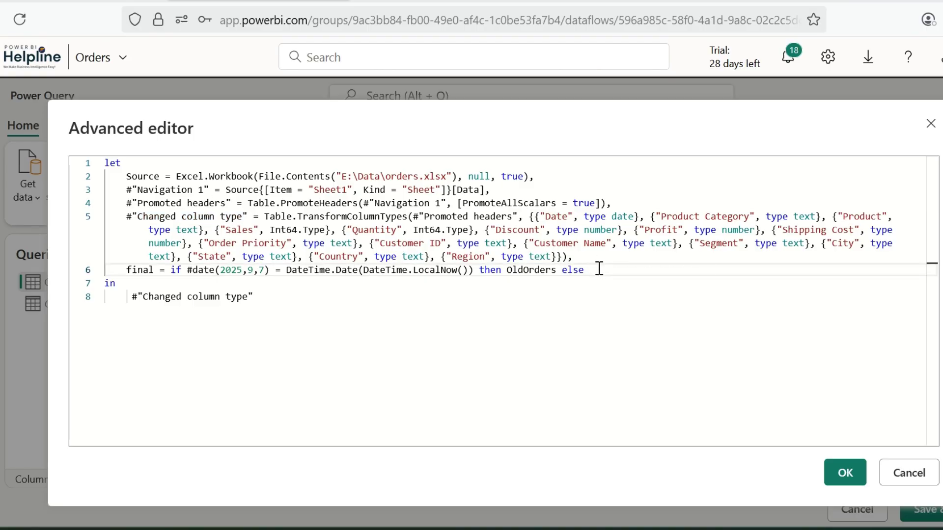
{"action": "type", "text": "#\"Changed column type\""}
Make the query return final instead of the old last step and apply the code
{"action": "left_click_drag", "start_coordinate": [255, 297], "coordinate": [131, 297]}
{"action": "type", "text": "final"}
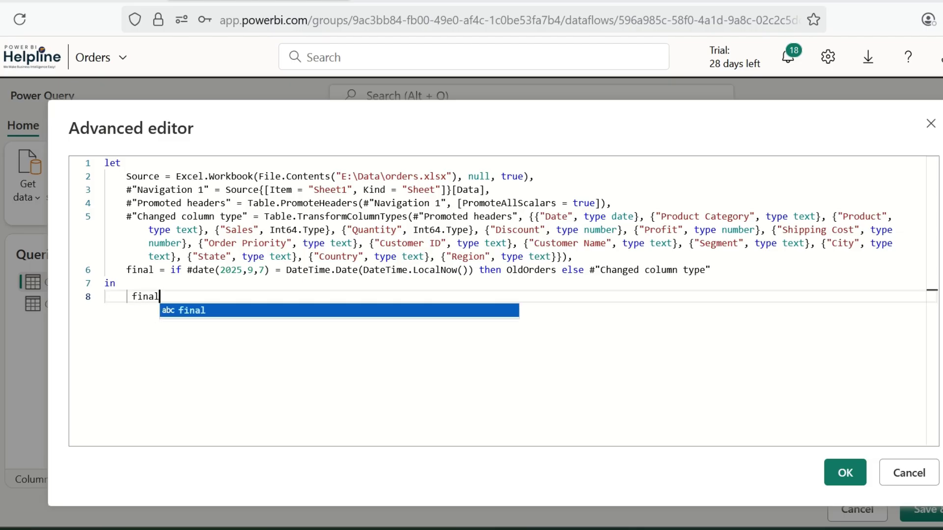
{"action": "left_click", "coordinate": [189, 310]}
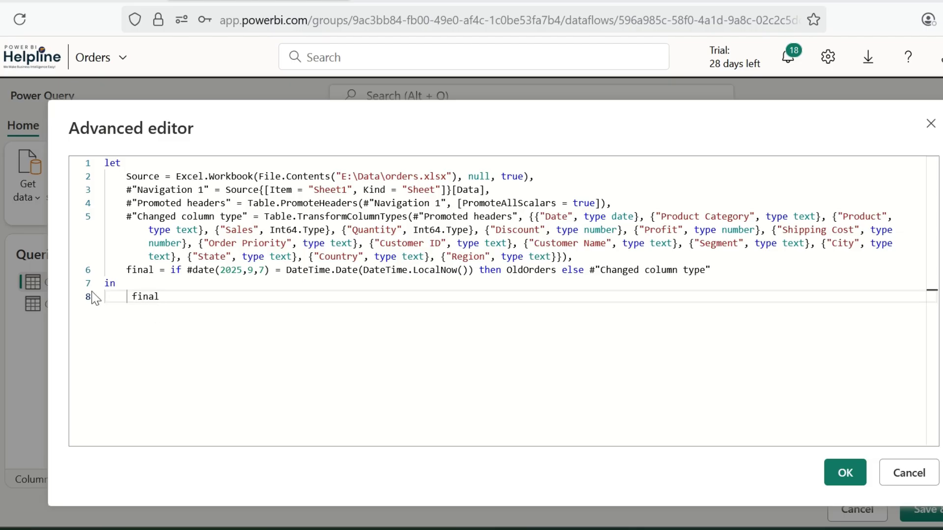
{"action": "left_click", "coordinate": [845, 473]}
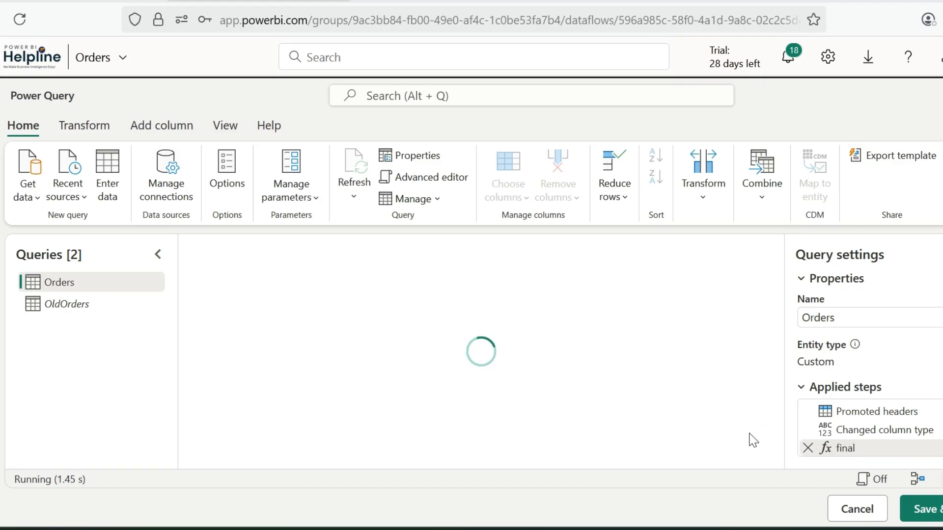
{"action": "scroll", "coordinate": [754, 440], "scroll_direction": "down", "scroll_amount": 2}
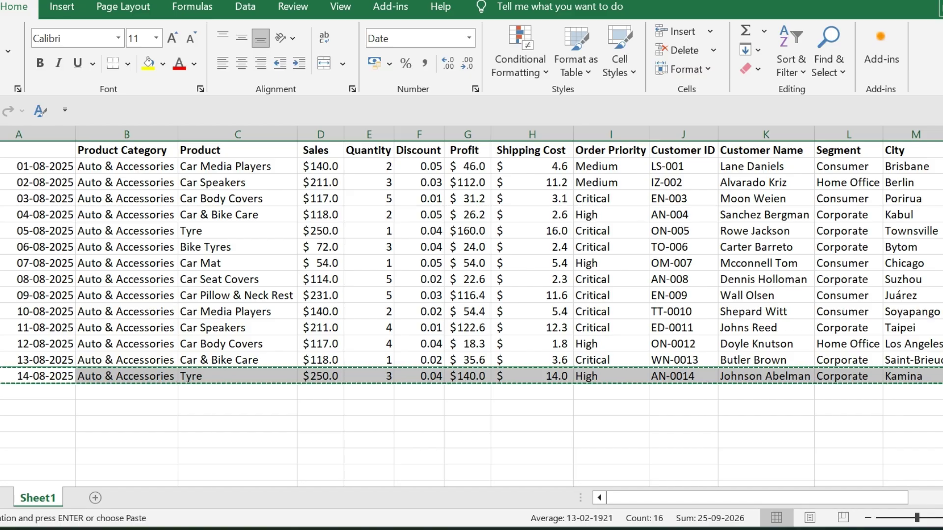
Paste the copied Tyre order into row 15, changing it to 15-08-2025, Sales 300, Quantity 4
{"action": "left_click", "coordinate": [38, 391]}
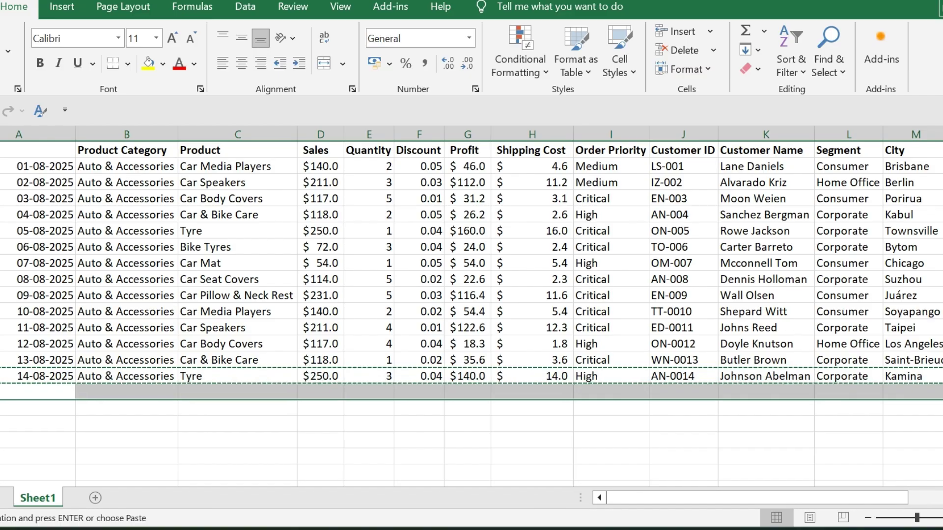
{"action": "key", "text": "ctrl+v"}
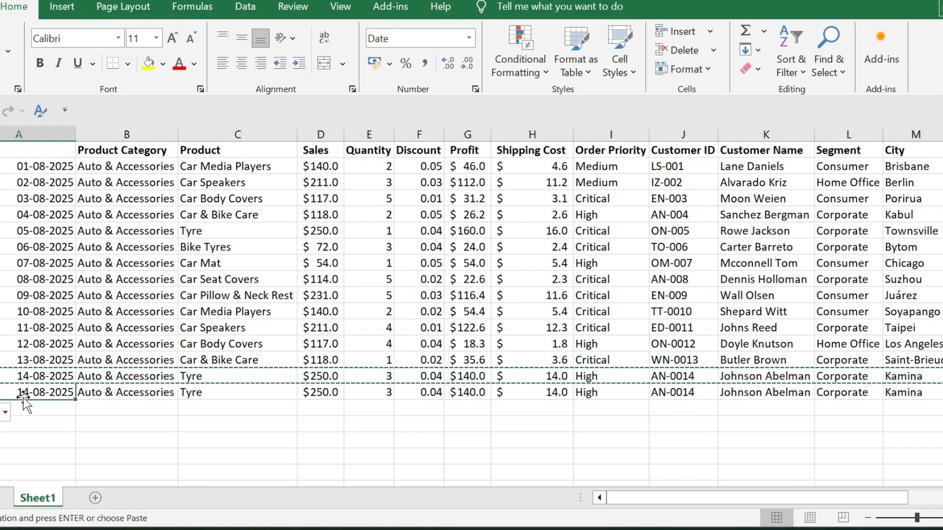
{"action": "double_click", "coordinate": [24, 391]}
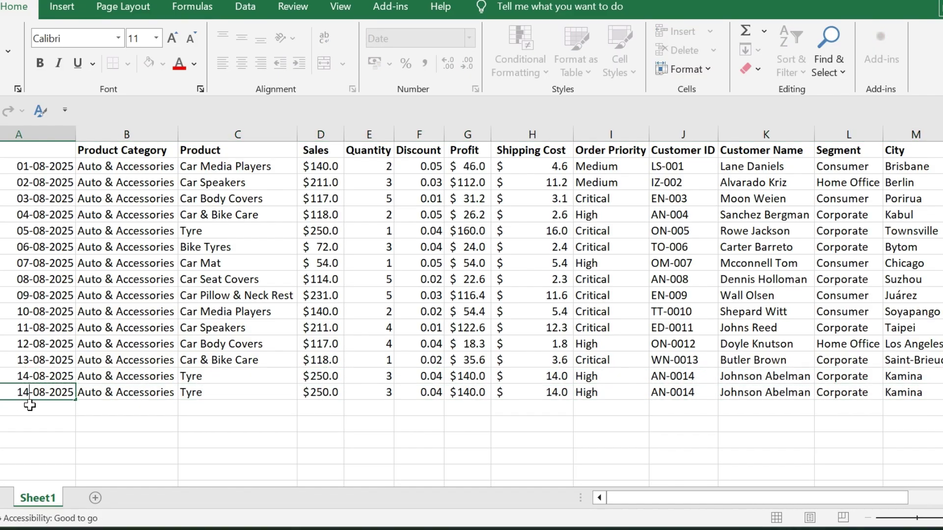
{"action": "key", "text": "BackSpace"}
{"action": "type", "text": "5"}
{"action": "left_click", "coordinate": [324, 392]}
{"action": "type", "text": "300"}
{"action": "left_click", "coordinate": [370, 393]}
{"action": "type", "text": "4"}
{"action": "left_click", "coordinate": [422, 442]}
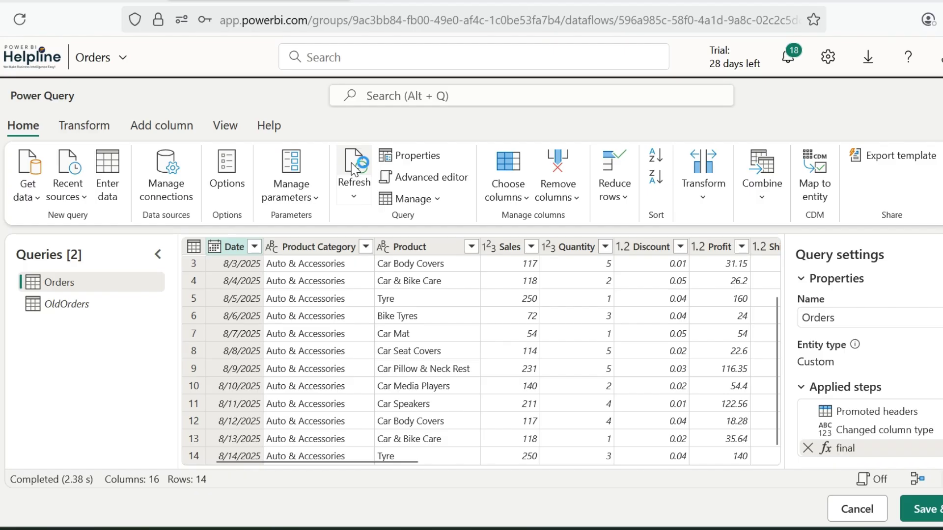
Refresh the preview and change the final step's test from #date(2025,9,7) to #date(2025,9,9)
{"action": "left_click", "coordinate": [352, 164]}
{"action": "left_click", "coordinate": [431, 177]}
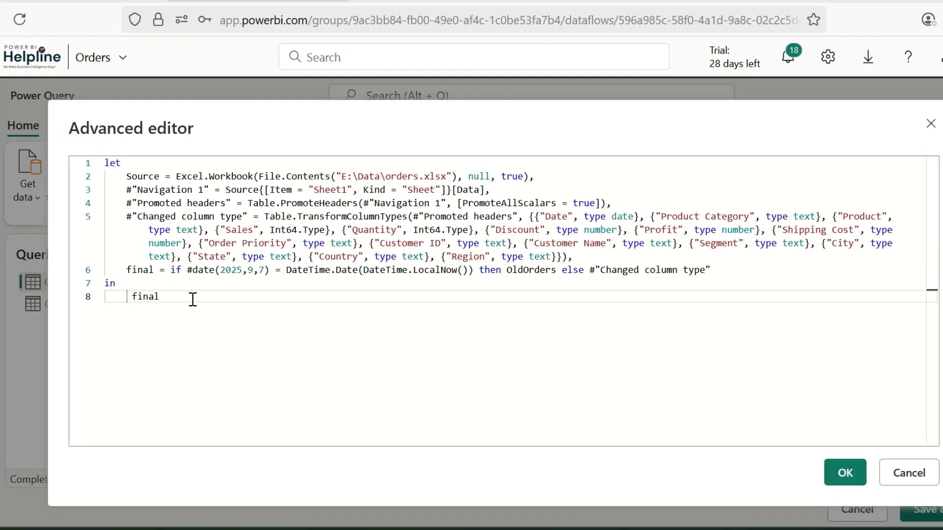
{"action": "left_click", "coordinate": [265, 269]}
{"action": "key", "text": "BackSpace"}
{"action": "type", "text": "9"}
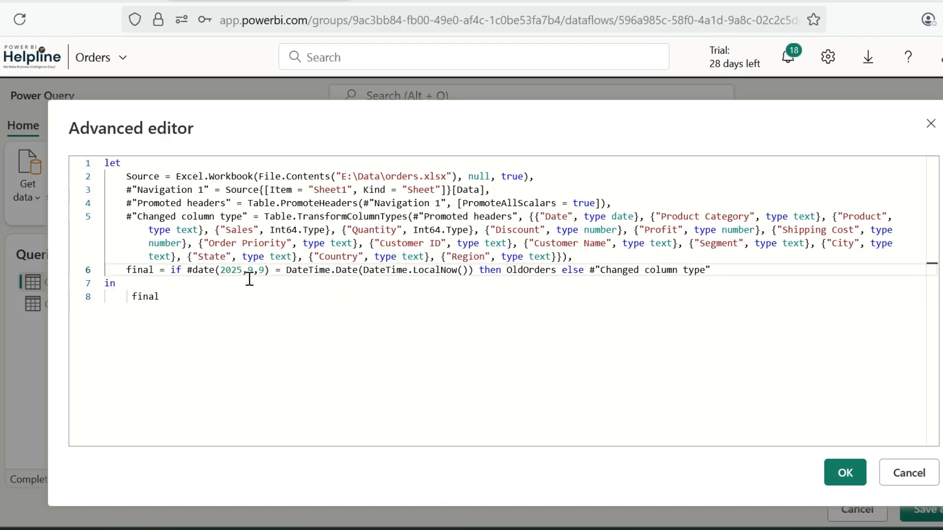
{"action": "left_click", "coordinate": [841, 470]}
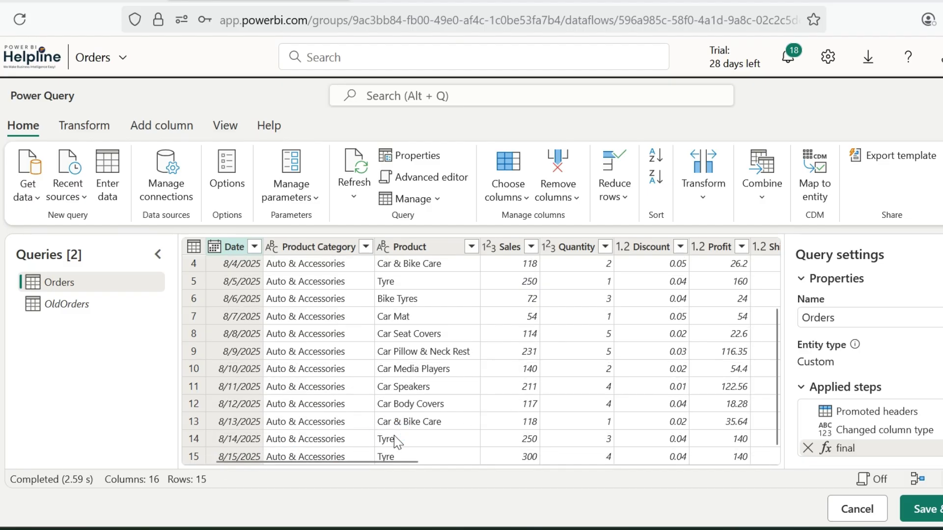
Swap the date literal for DateTime.Date(Date.StartOfMonth(DateTime.LocalNow())), then save and close the dataflow
{"action": "left_click", "coordinate": [428, 177]}
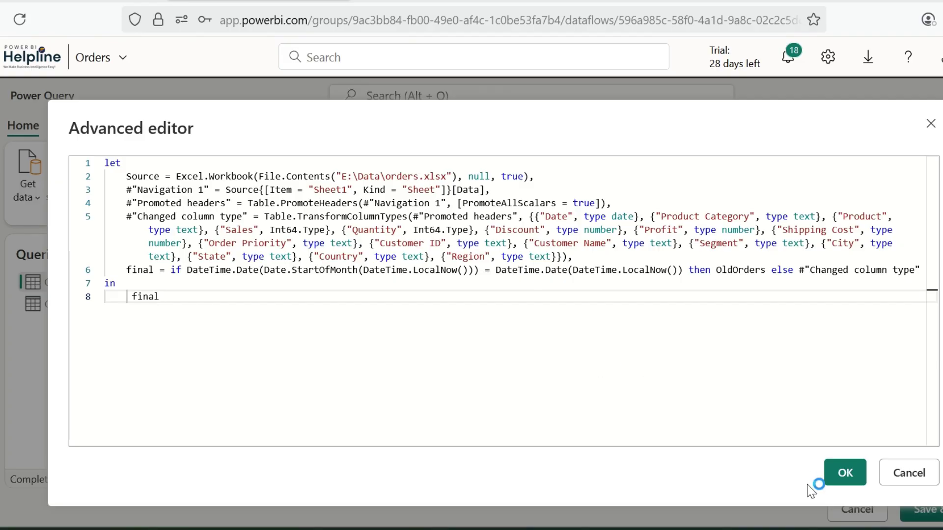
{"action": "left_click", "coordinate": [841, 472]}
{"action": "left_click", "coordinate": [923, 509]}
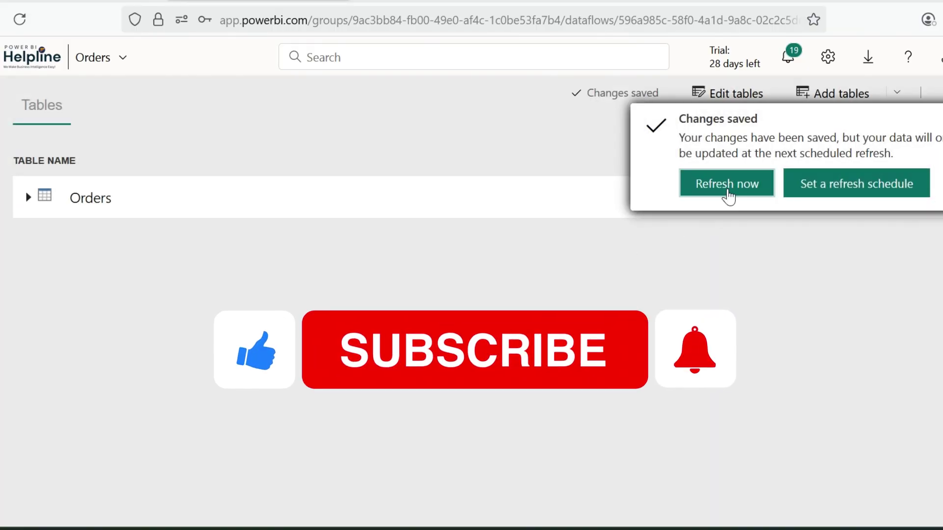
Trigger Refresh now for the saved Orders dataflow from the Changes saved popup
{"action": "left_click", "coordinate": [727, 185]}
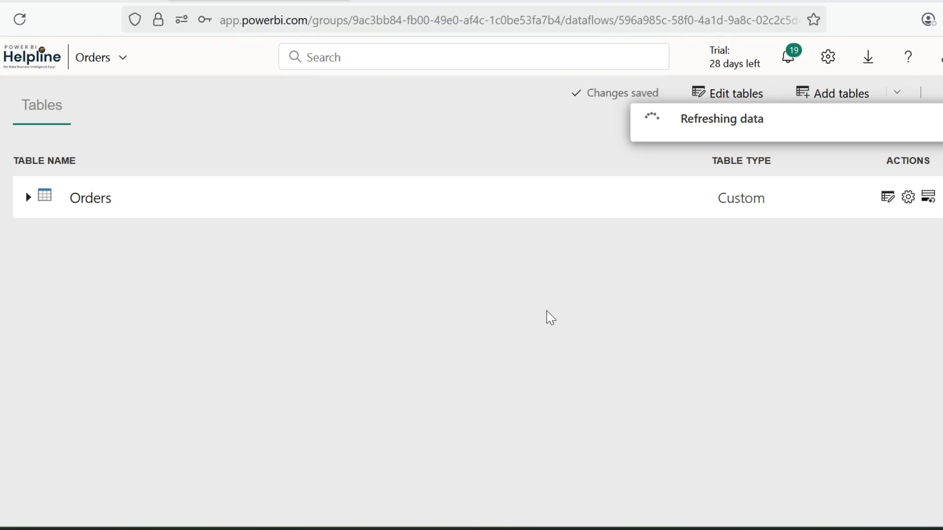
{"action": "mouse_move", "coordinate": [375, 528]}
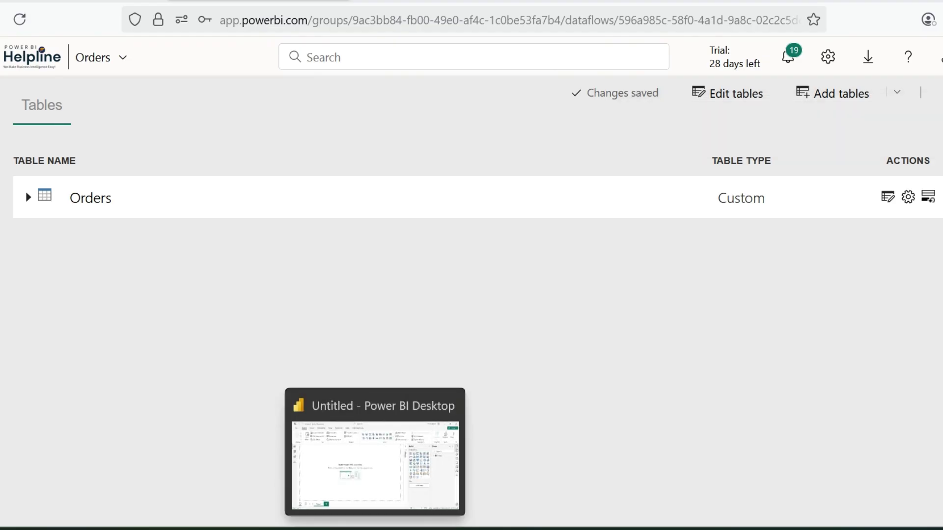